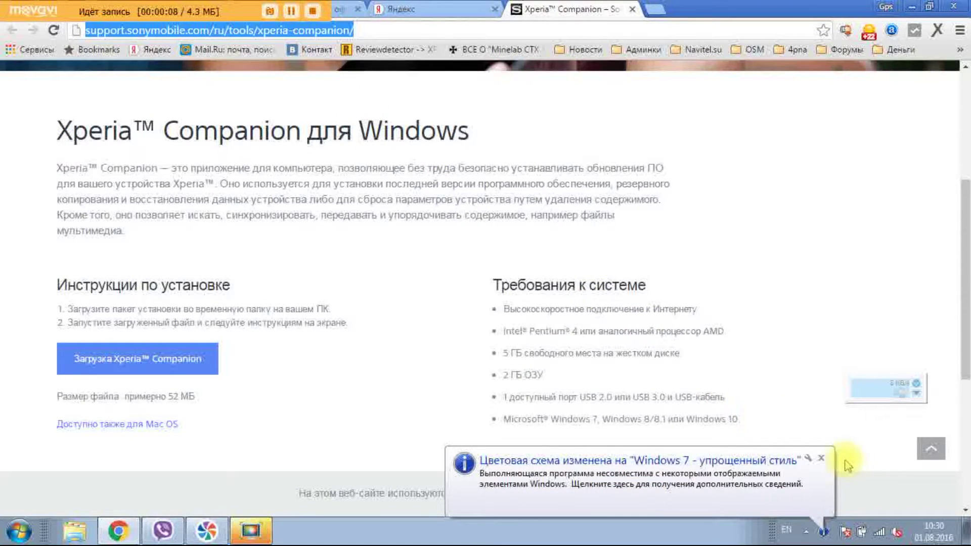
- Dismiss the color scheme notification, minimize the browser and launch Sony PC Companion
click(821, 458)
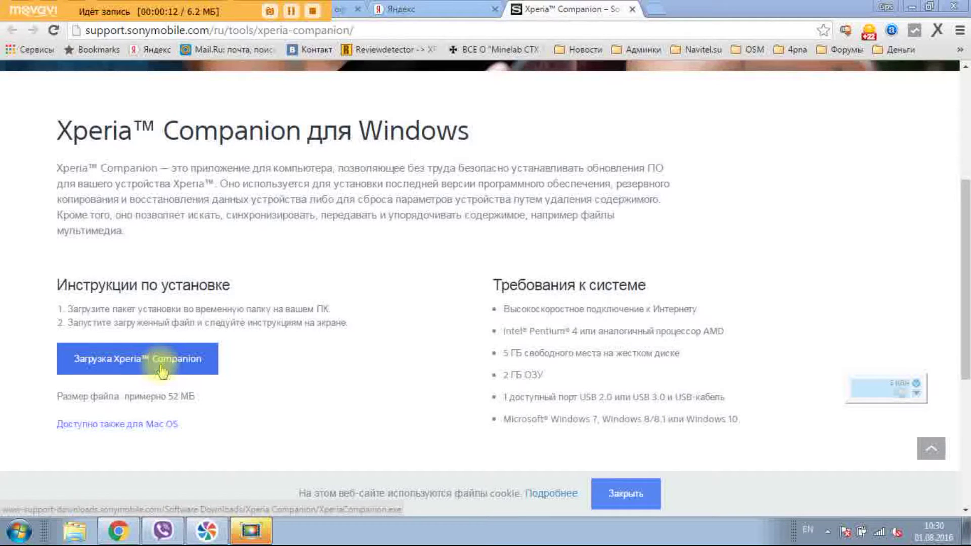
click(913, 8)
click(333, 475)
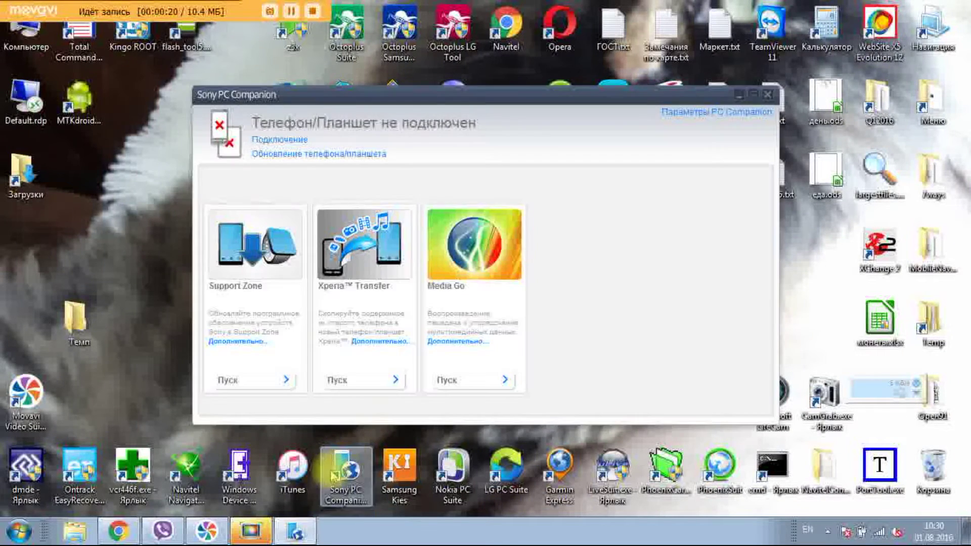
- Open Support Zone and start the phone/tablet software update
click(271, 394)
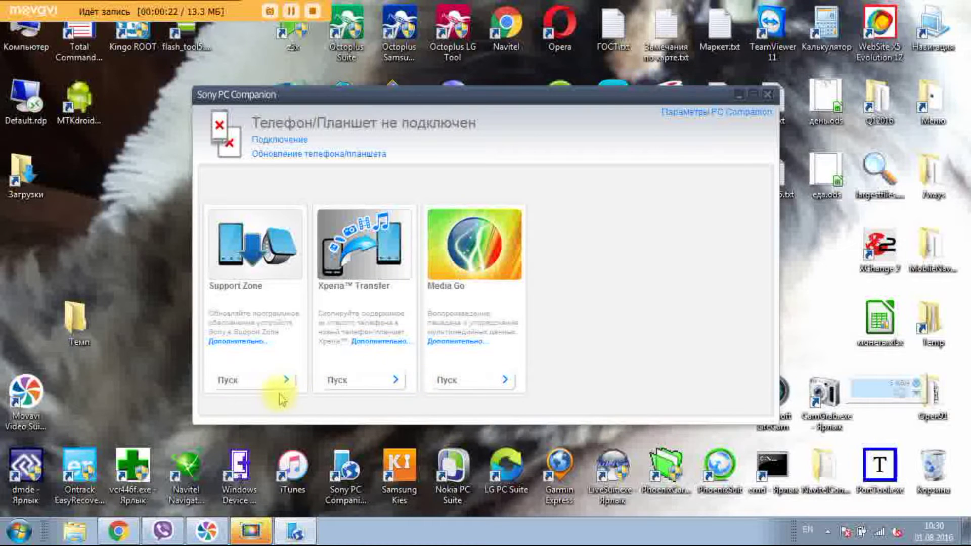
click(277, 384)
click(223, 182)
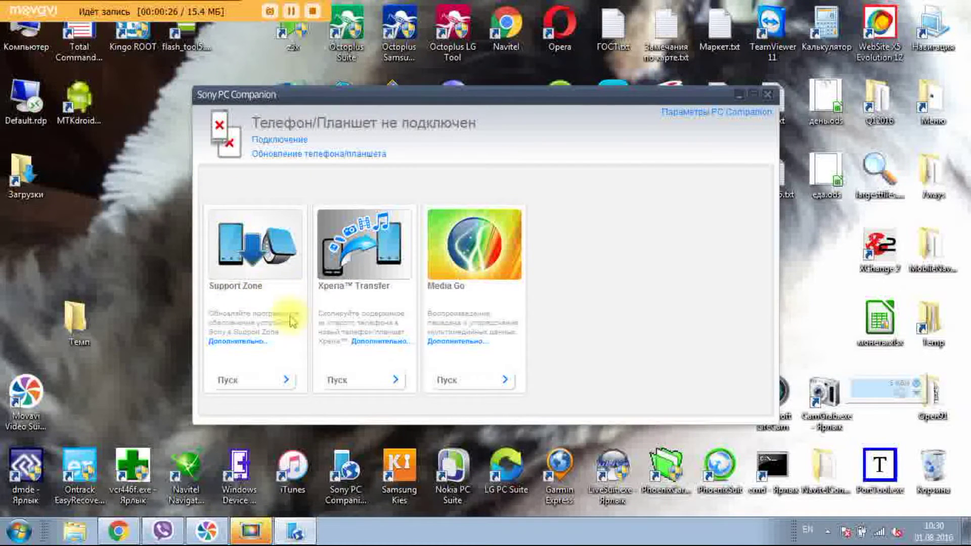
click(282, 380)
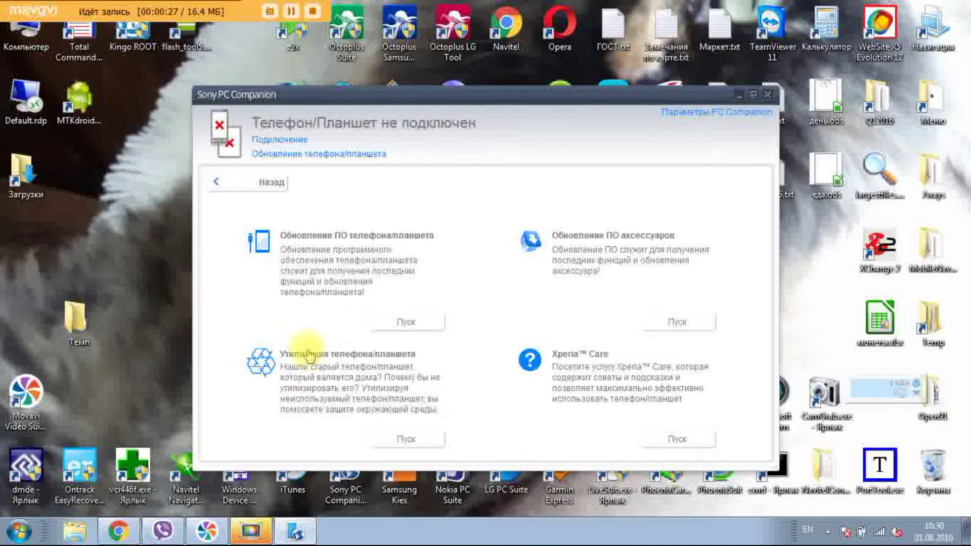
click(407, 323)
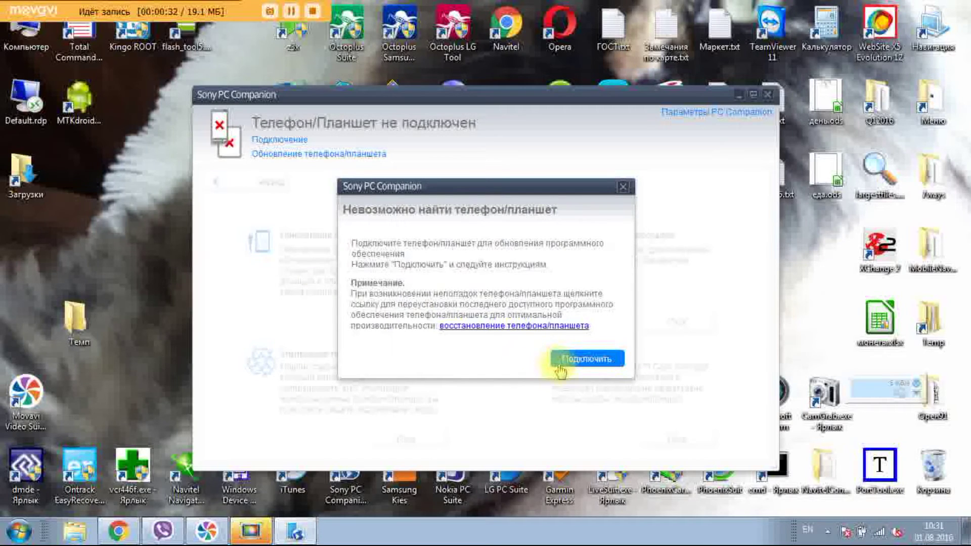
- Choose phone/tablet recovery instead of connecting a device, and continue past the data loss information
click(568, 326)
click(691, 352)
click(663, 469)
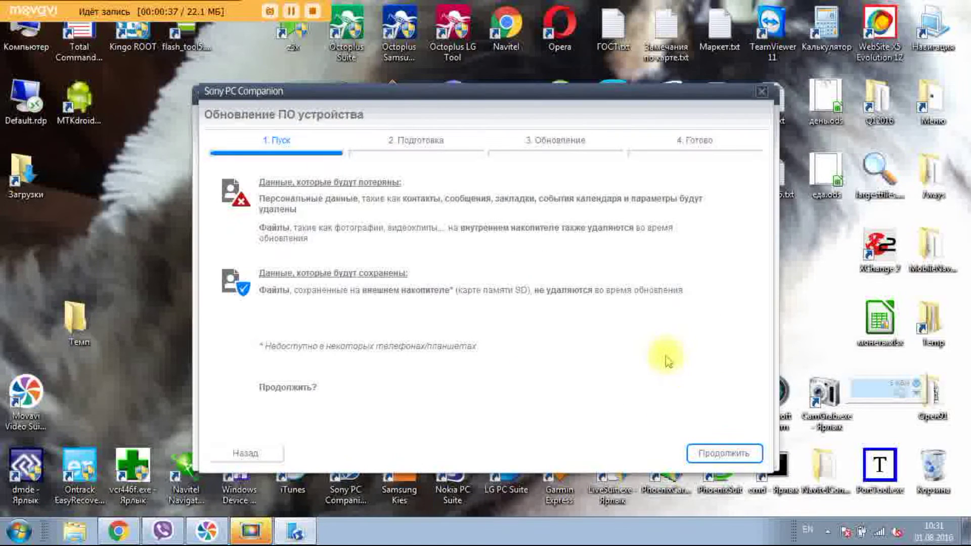
click(730, 451)
click(669, 346)
click(665, 391)
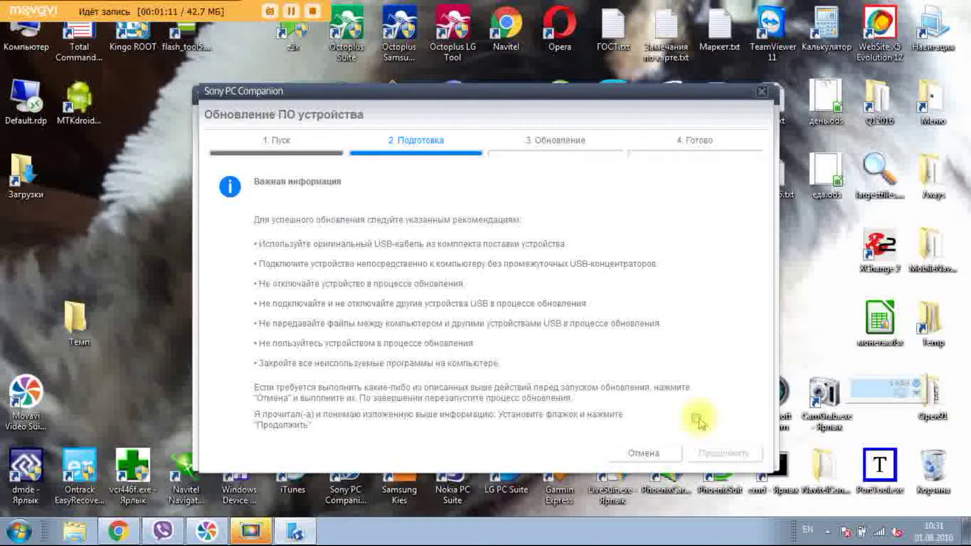
- Confirm that the important update recommendations have been read and understood, and continue to the device model selection
click(696, 418)
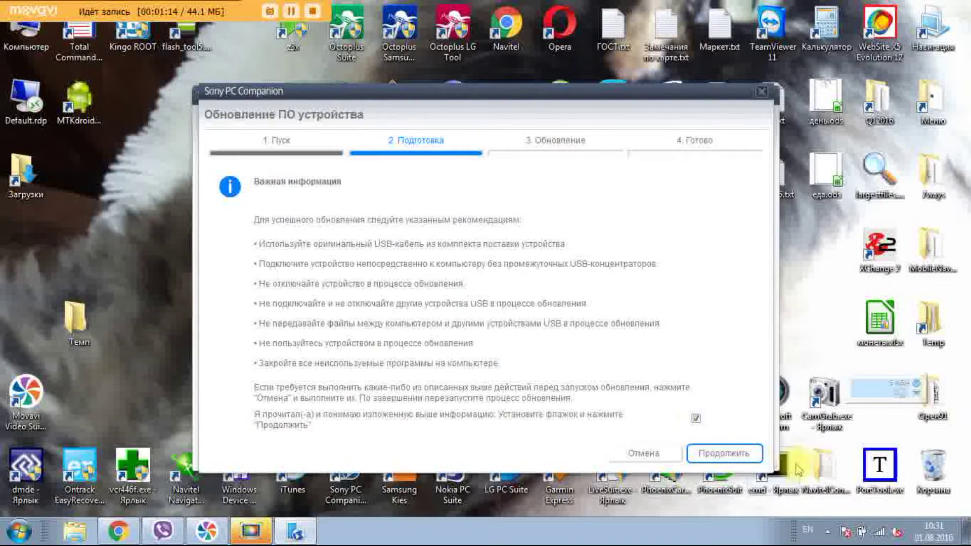
click(728, 454)
click(677, 370)
click(668, 394)
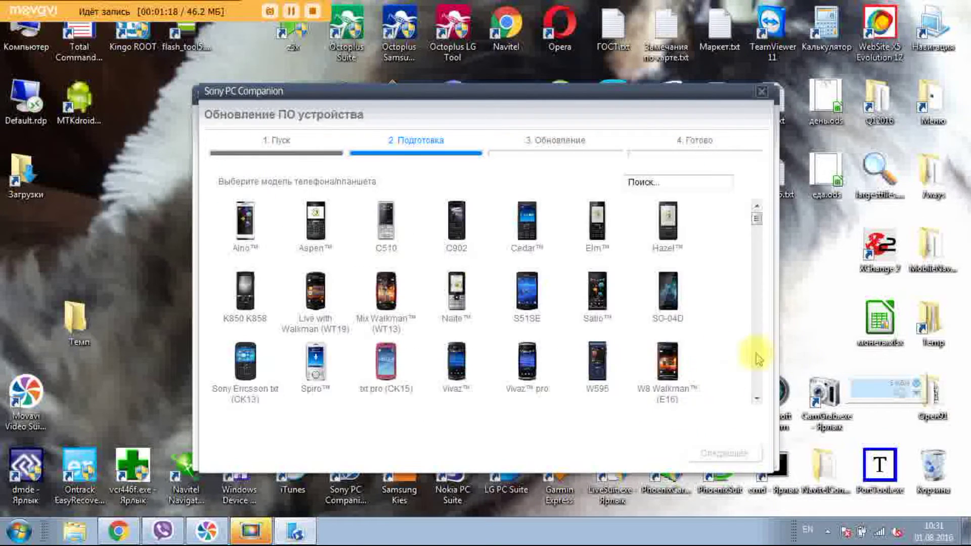
- Search the device models for sgp321, select Xperia Tablet Z (SGP321) and proceed with the recovery
click(679, 182)
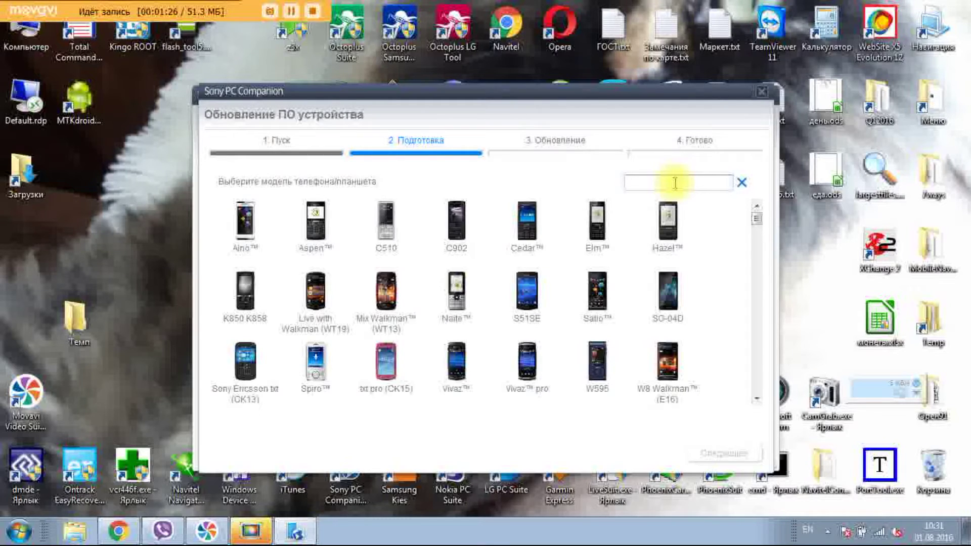
text(s)
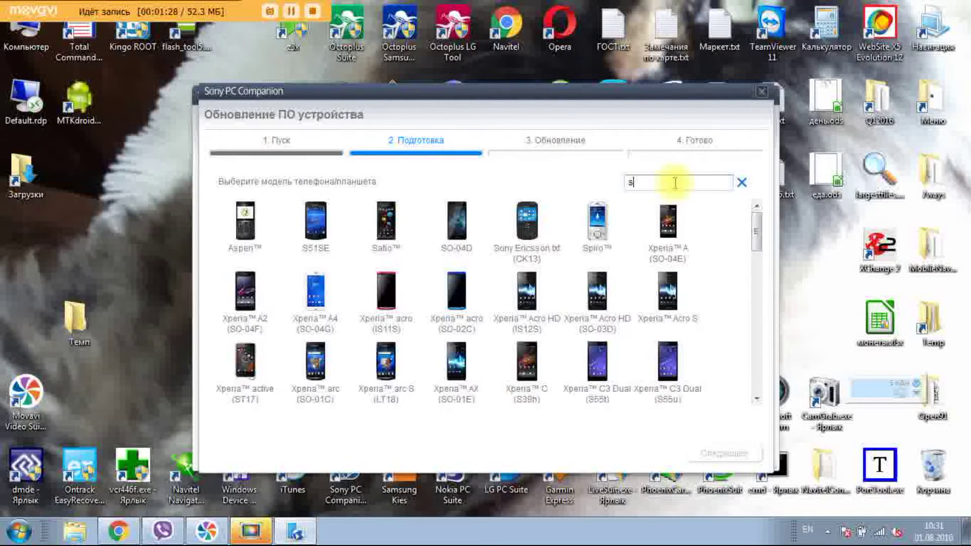
text(gp321)
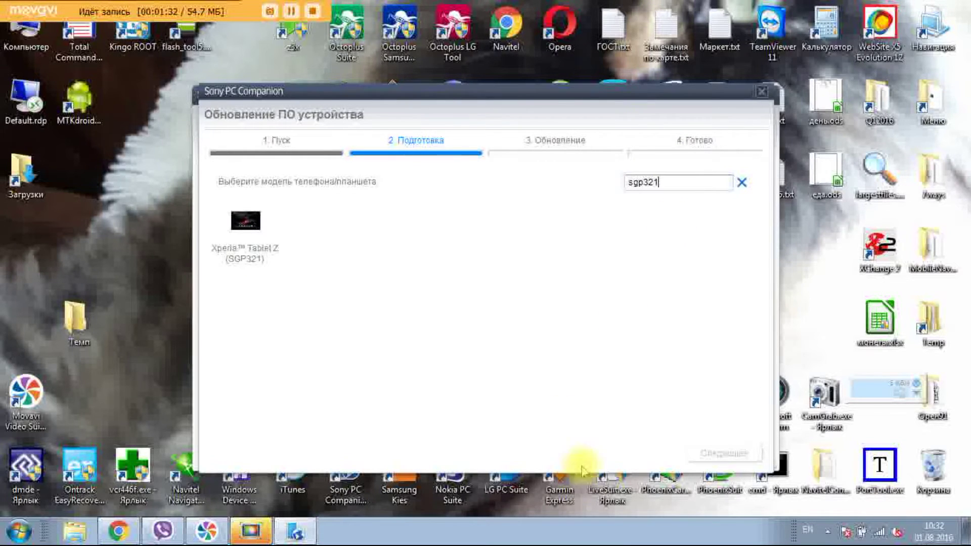
click(241, 228)
click(720, 455)
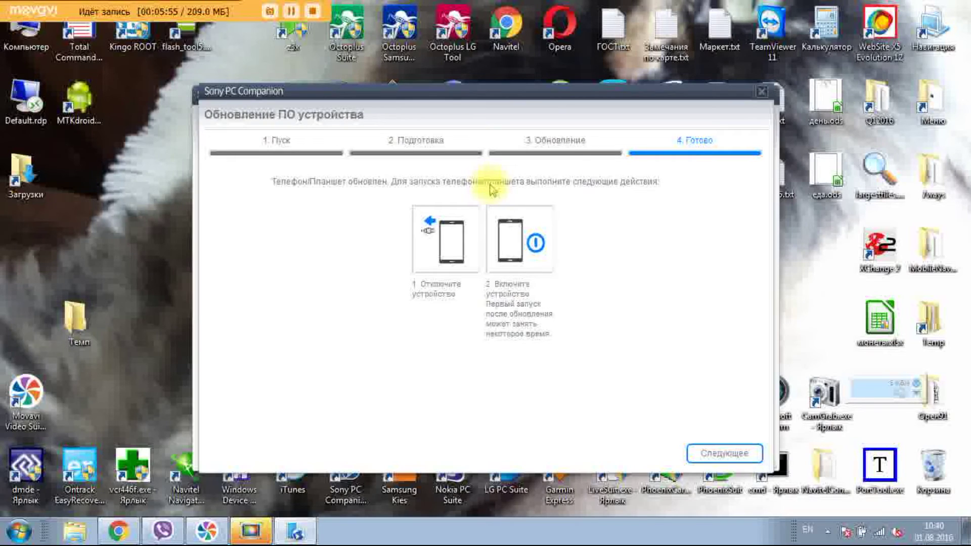
- Advance past the device disconnection instructions and finish the device software update wizard
click(737, 453)
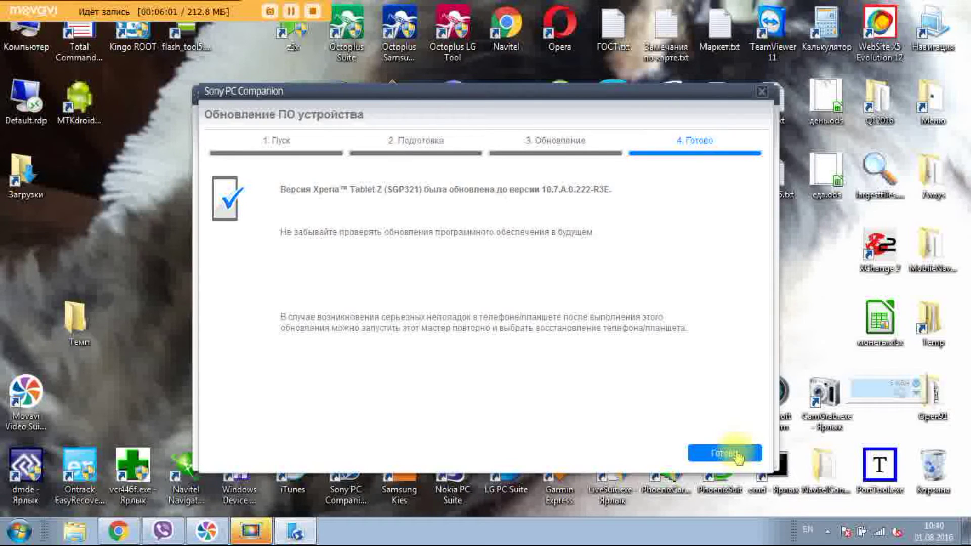
click(736, 453)
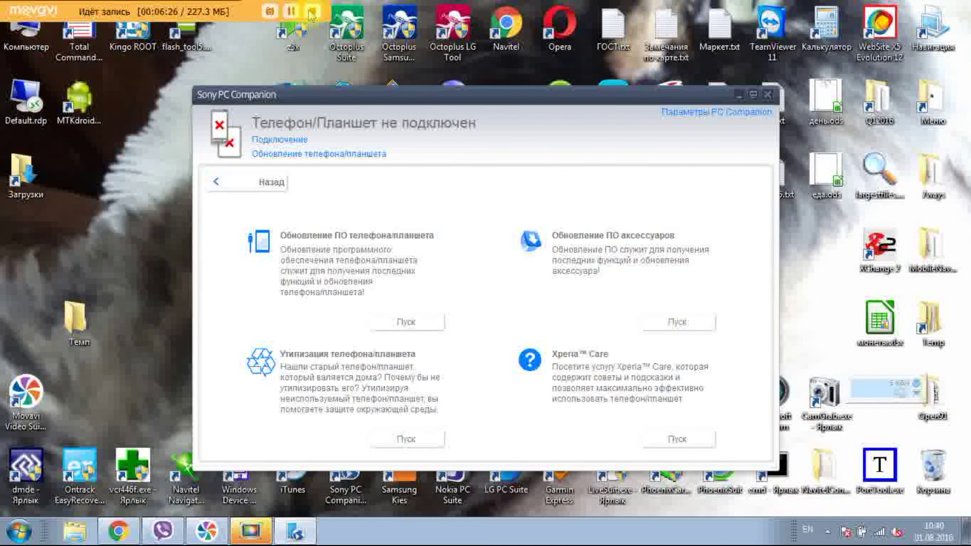
click(310, 13)
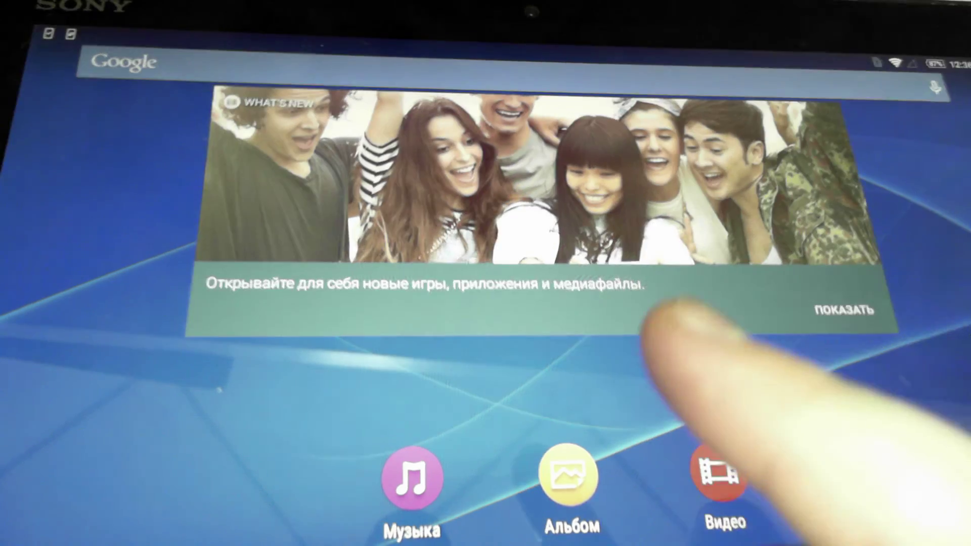
click(574, 283)
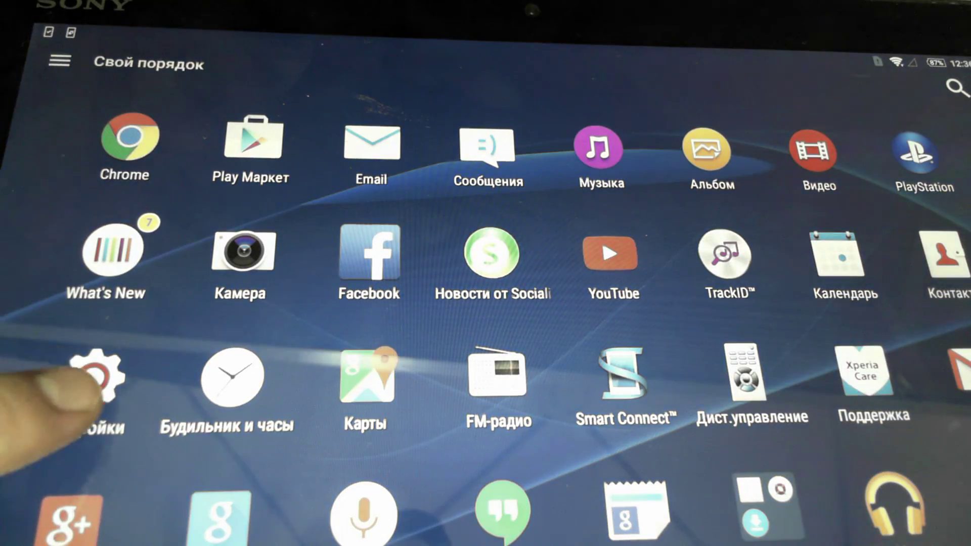
click(96, 377)
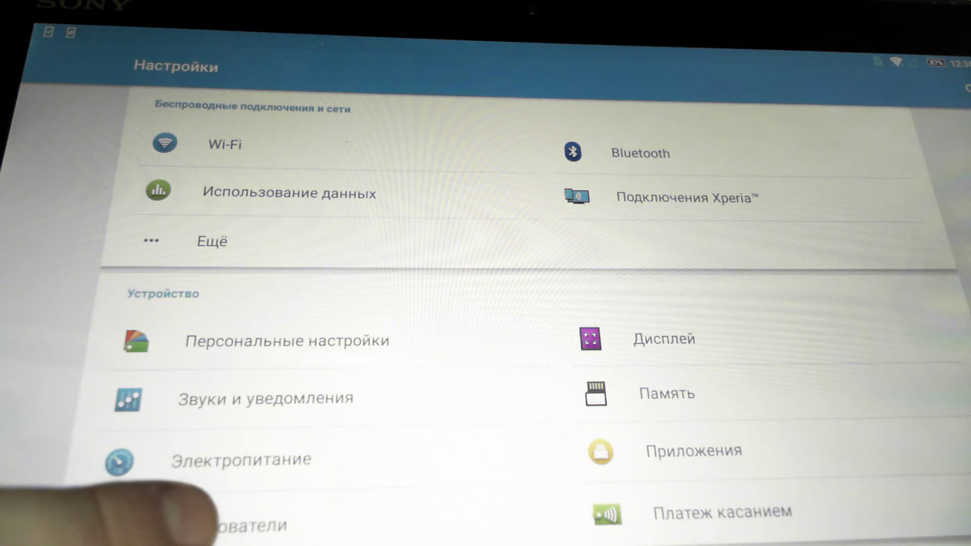
drag(202, 506, 248, 187)
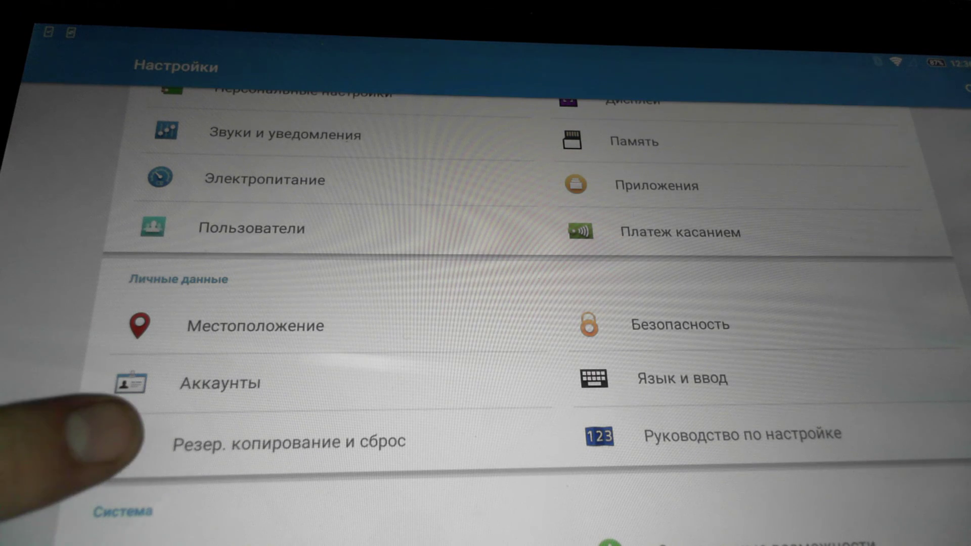
click(121, 444)
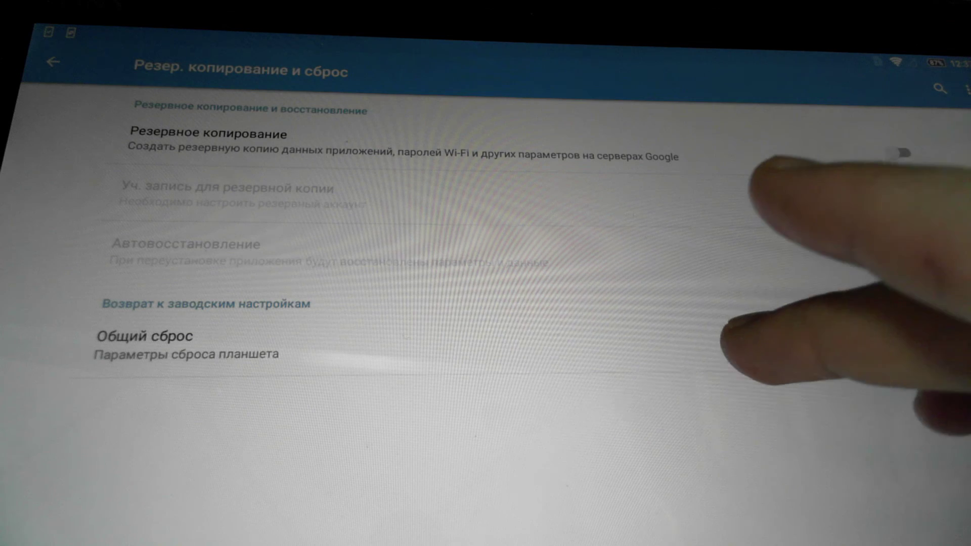
click(829, 346)
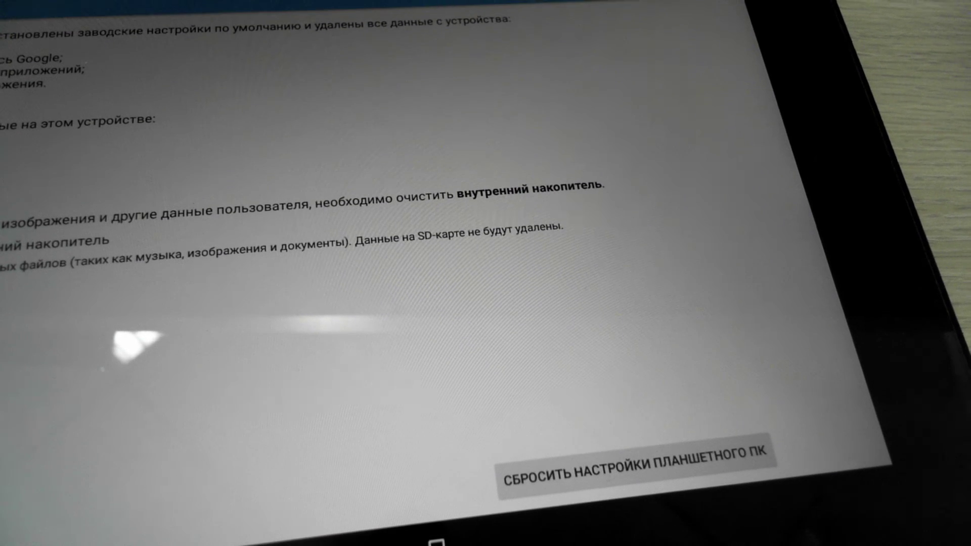
click(632, 470)
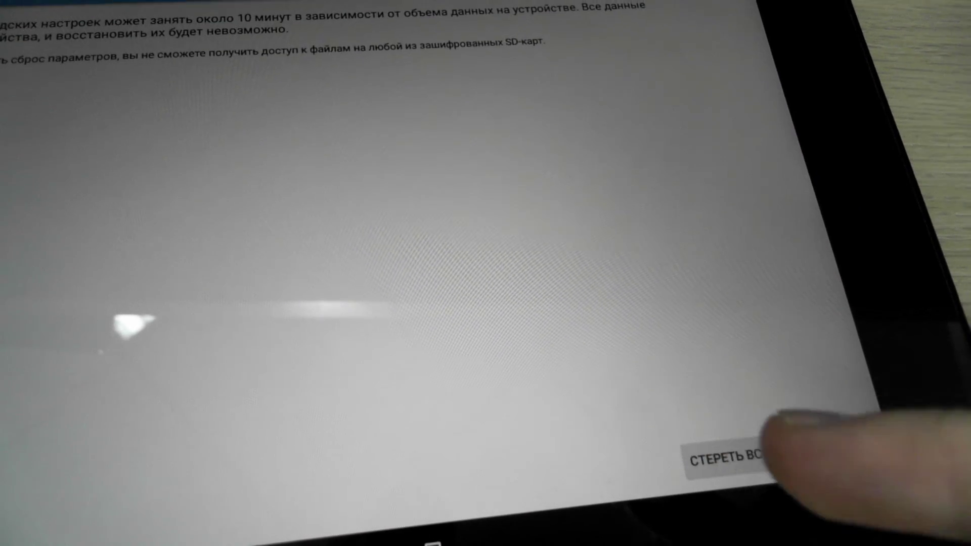